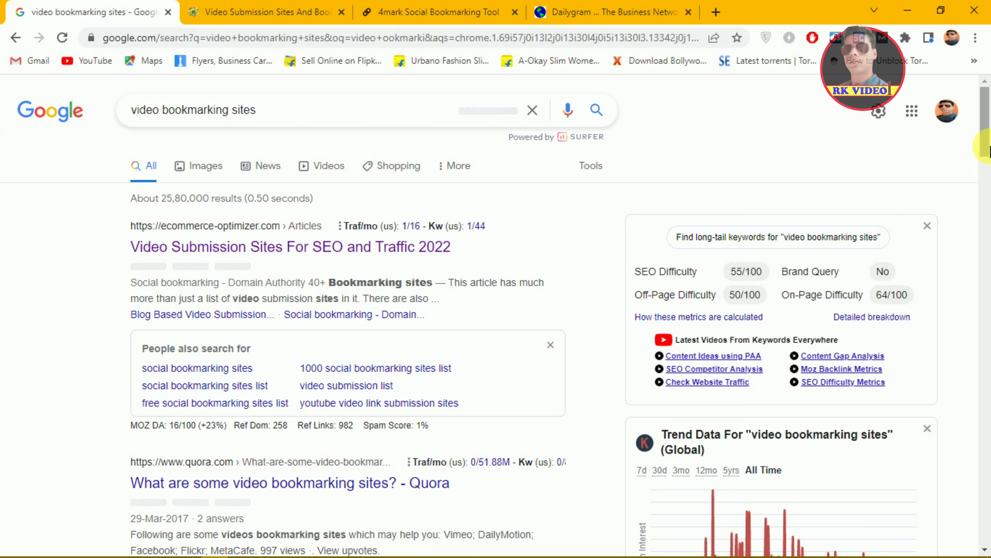
# - Open the scoophot.com and yoomark.com links in new tabs from the ecommerce-optimizer.com list of video bookmarking sites
pyautogui.moveTo(988, 141)
pyautogui.mouseDown()
pyautogui.moveTo(987, 155)
pyautogui.moveTo(987, 141)
pyautogui.mouseUp()
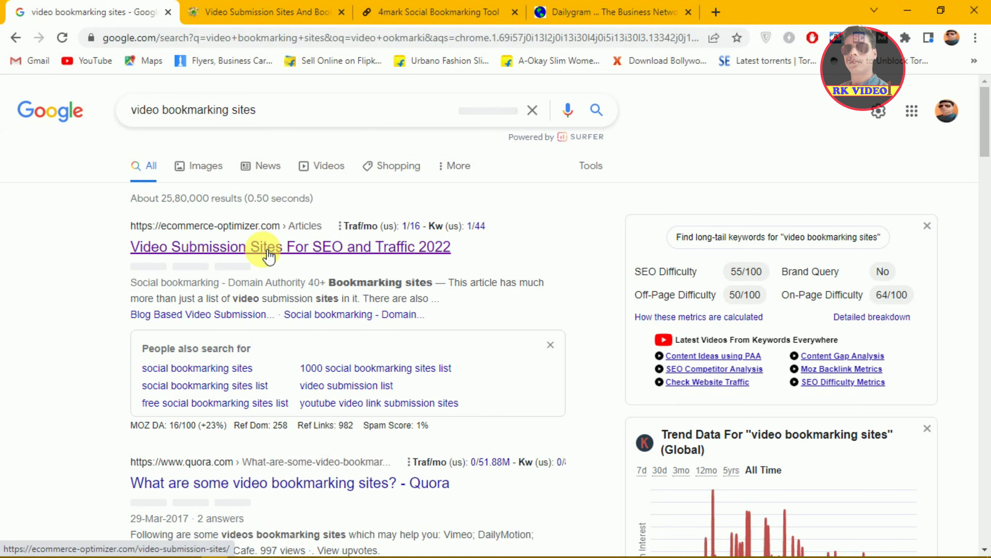
pyautogui.click(258, 10)
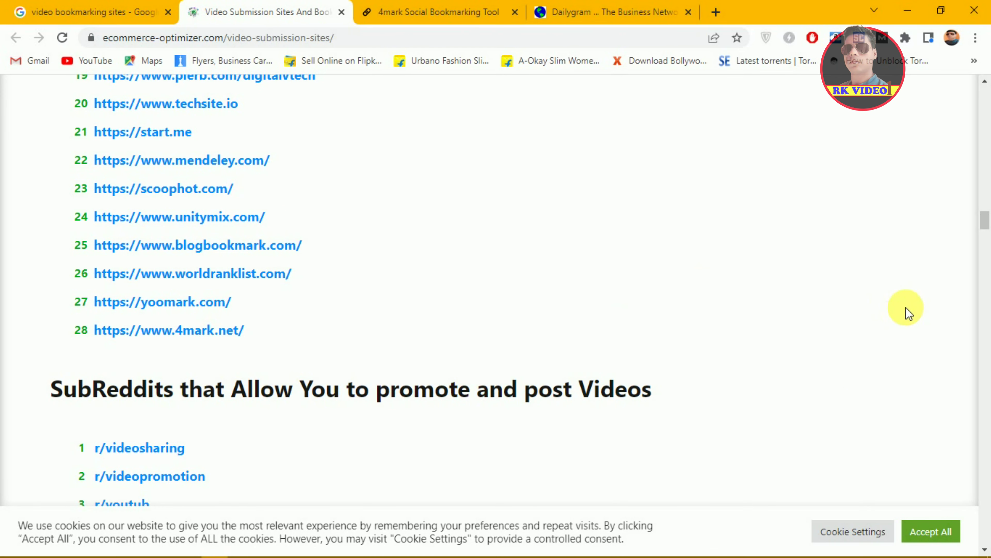
pyautogui.moveTo(985, 221)
pyautogui.mouseDown()
pyautogui.moveTo(987, 106)
pyautogui.moveTo(988, 219)
pyautogui.mouseUp()
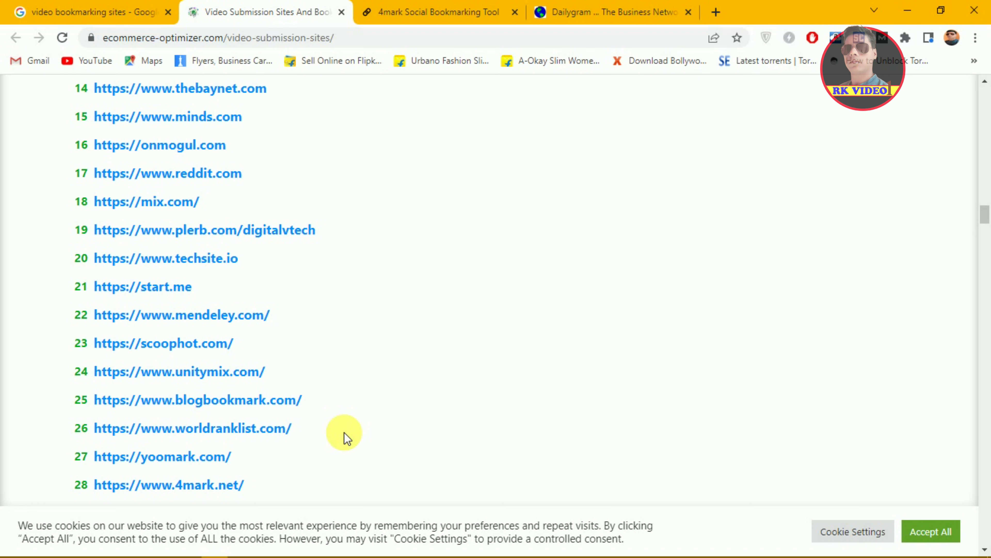
pyautogui.keyDown('ctrl'); pyautogui.click(163, 343); pyautogui.keyUp('ctrl')
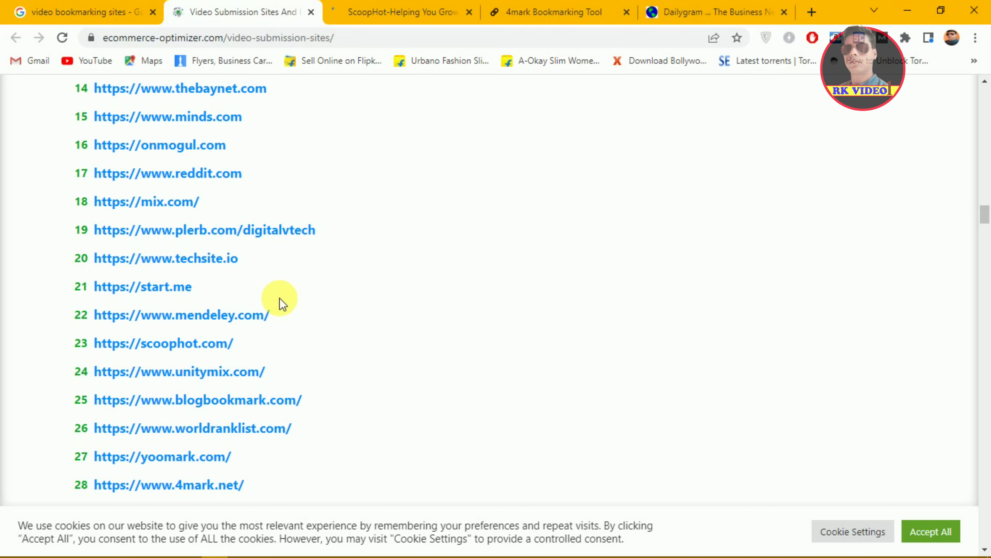
pyautogui.click(191, 457)
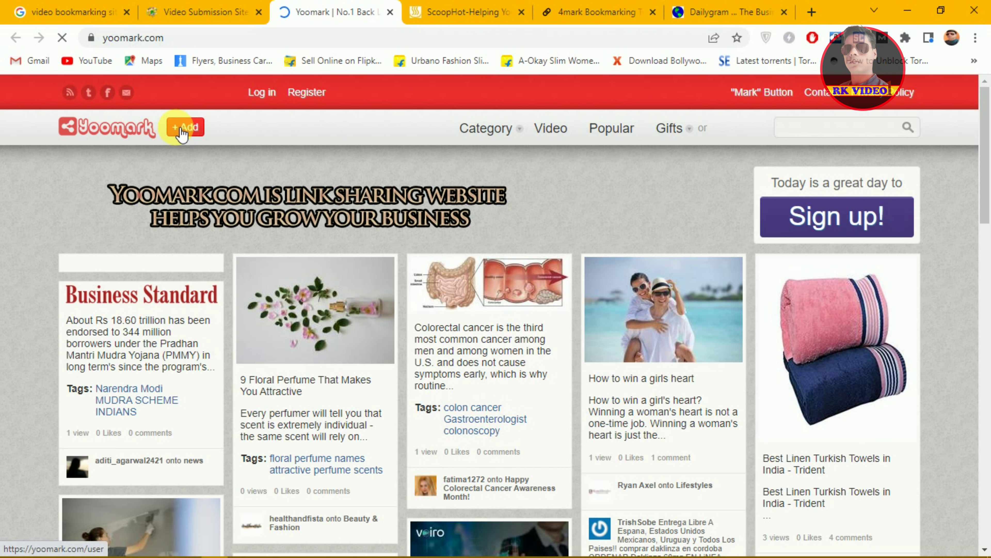
# - Log in to Yoomark through Google sign-in, using the second listed Google account
pyautogui.click(182, 132)
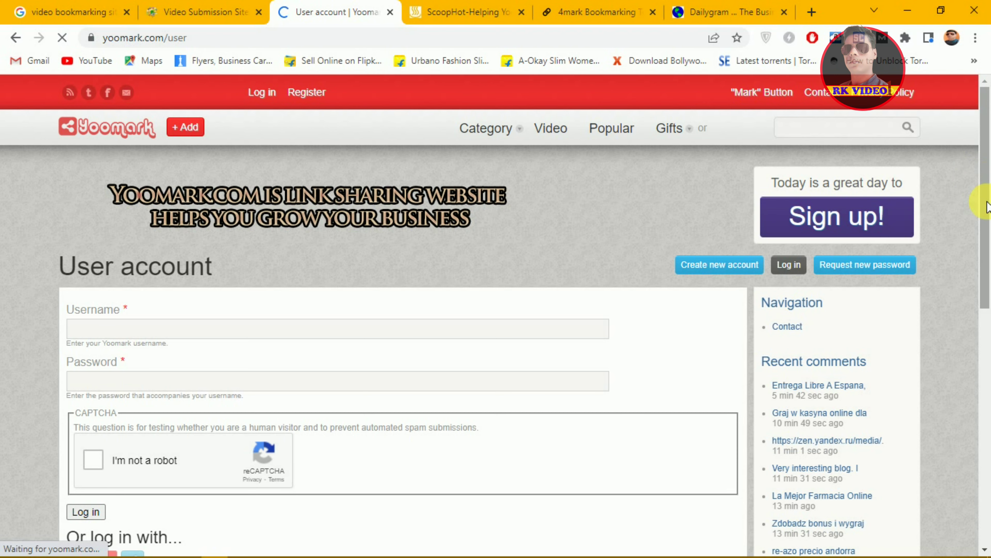
pyautogui.scroll(-2, 983, 250)
pyautogui.scroll(-3, 982, 253)
pyautogui.scroll(2, 985, 269)
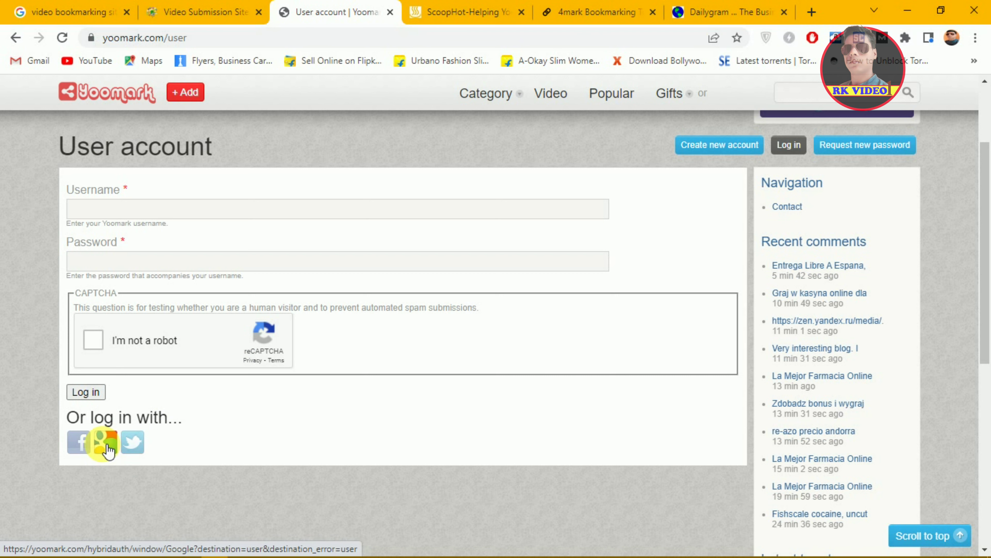
pyautogui.click(105, 445)
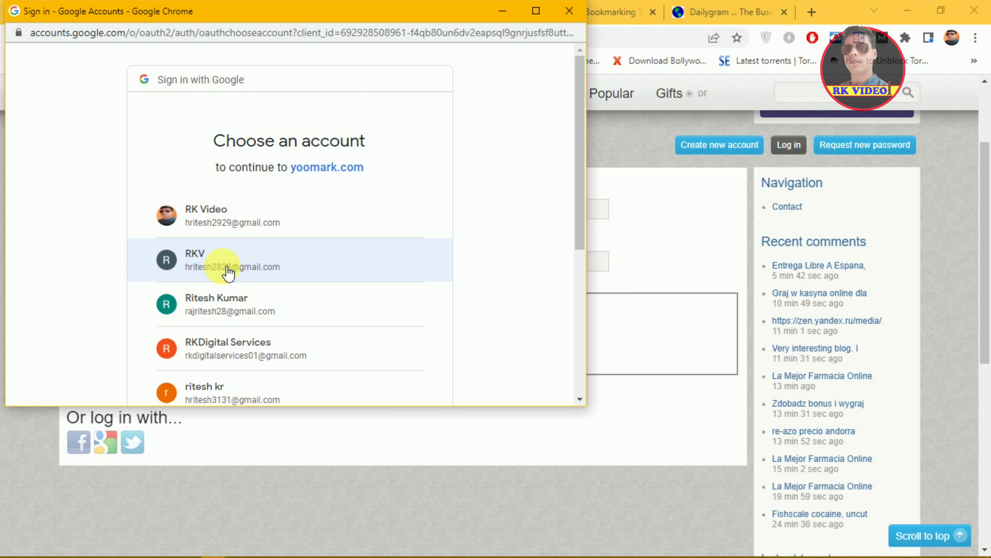
pyautogui.click(228, 269)
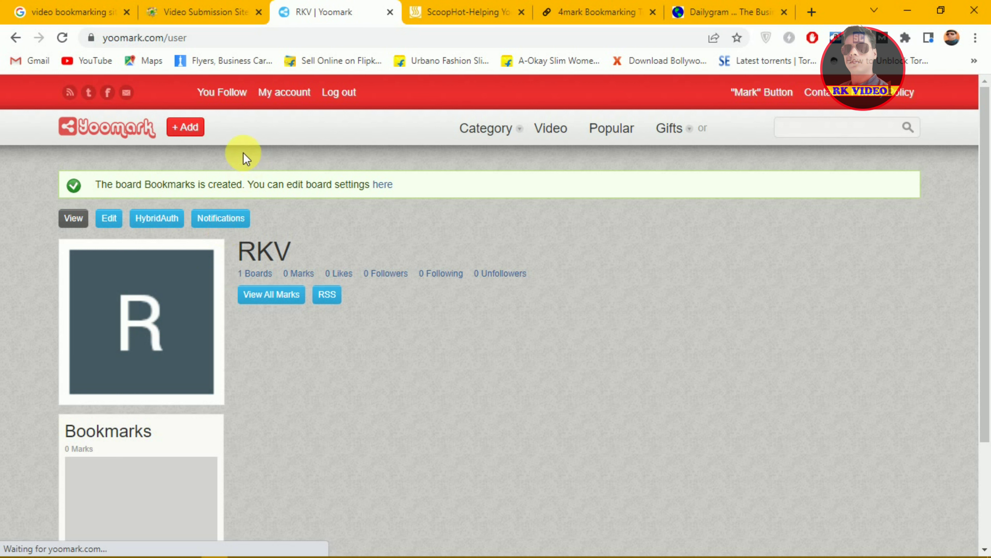
pyautogui.click(187, 137)
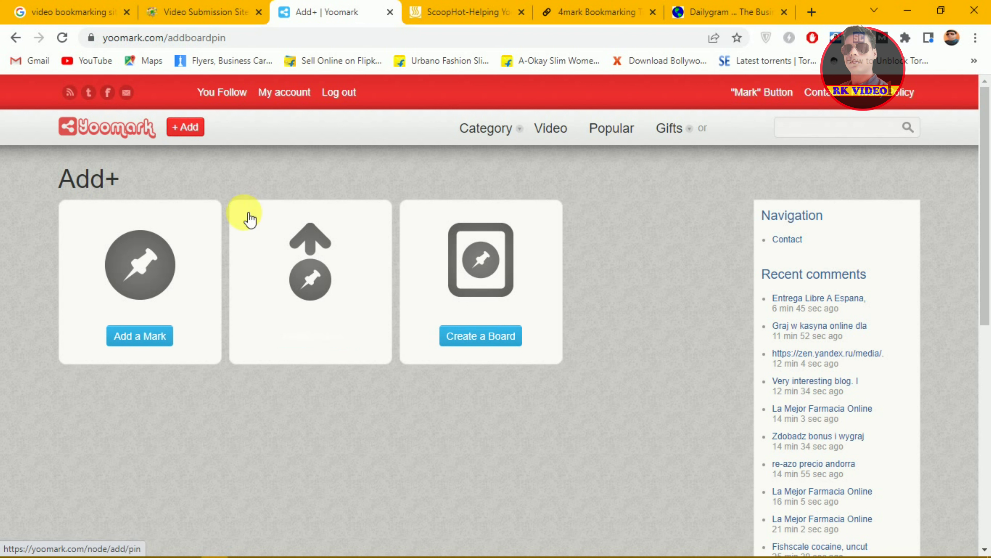
pyautogui.click(150, 346)
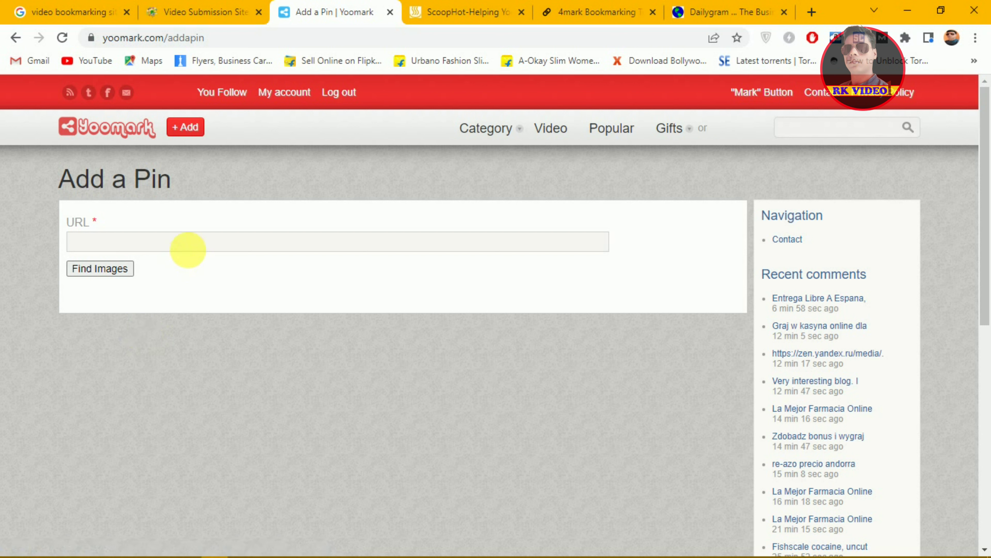
pyautogui.click(201, 250)
pyautogui.write('https://youtu.be/RM4GwSxUeOA')
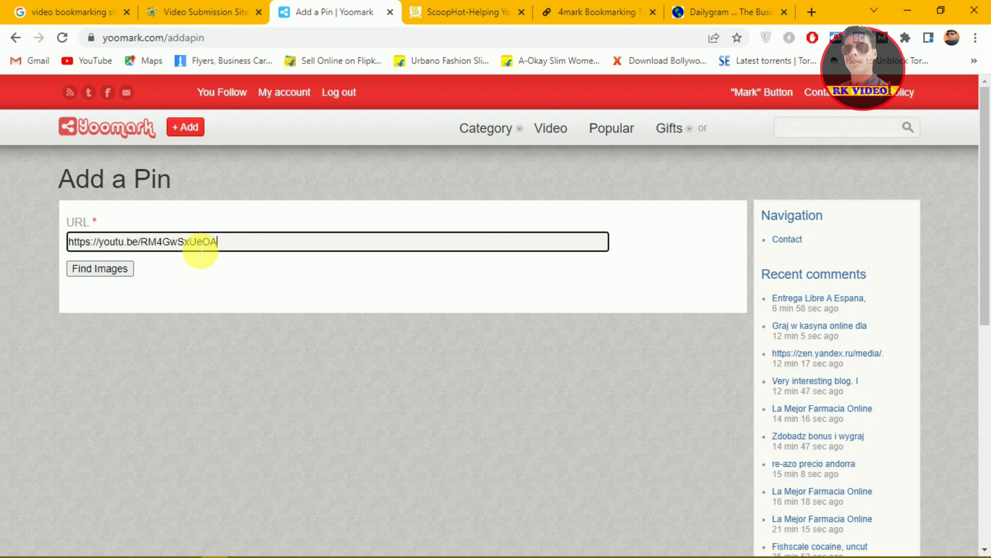
pyautogui.click(110, 268)
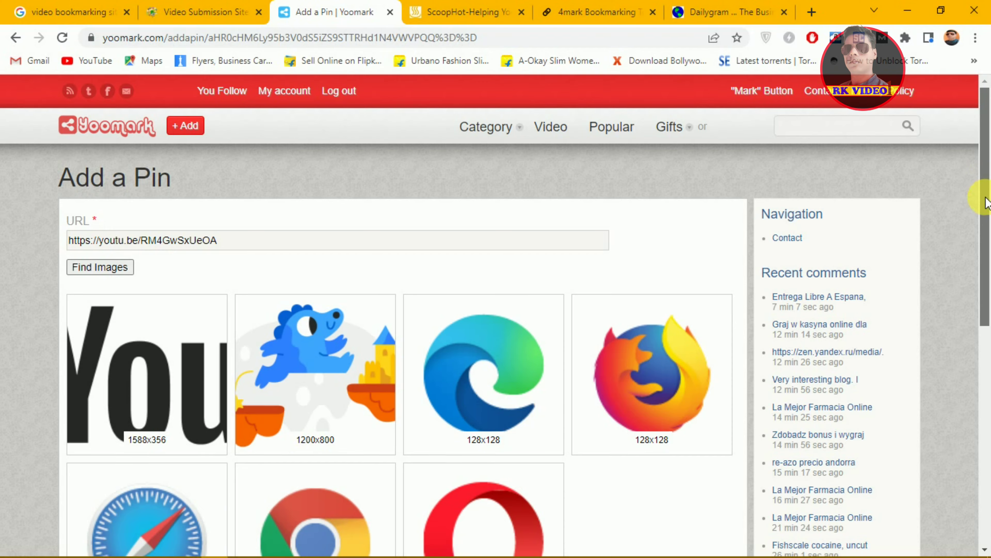
pyautogui.scroll(-3, 981, 197)
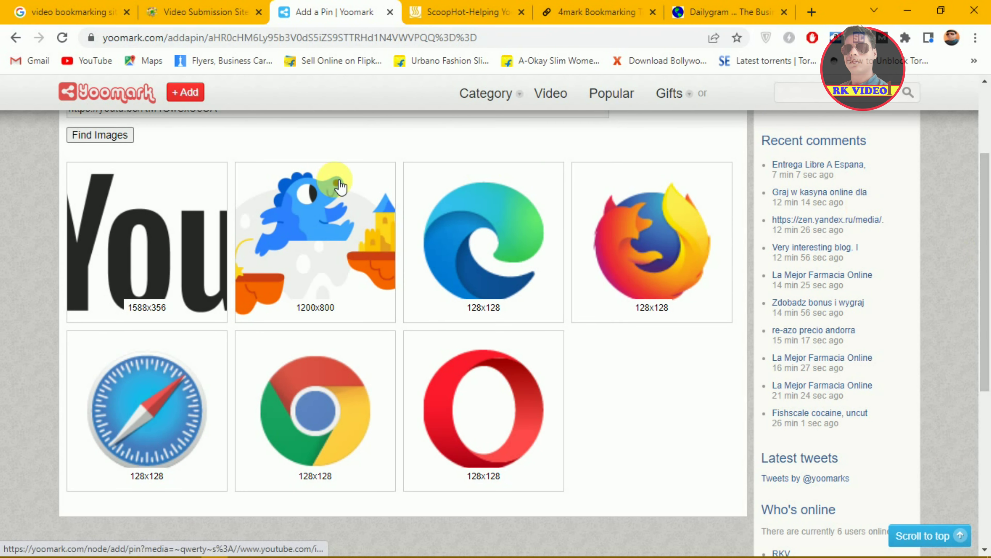
pyautogui.click(166, 240)
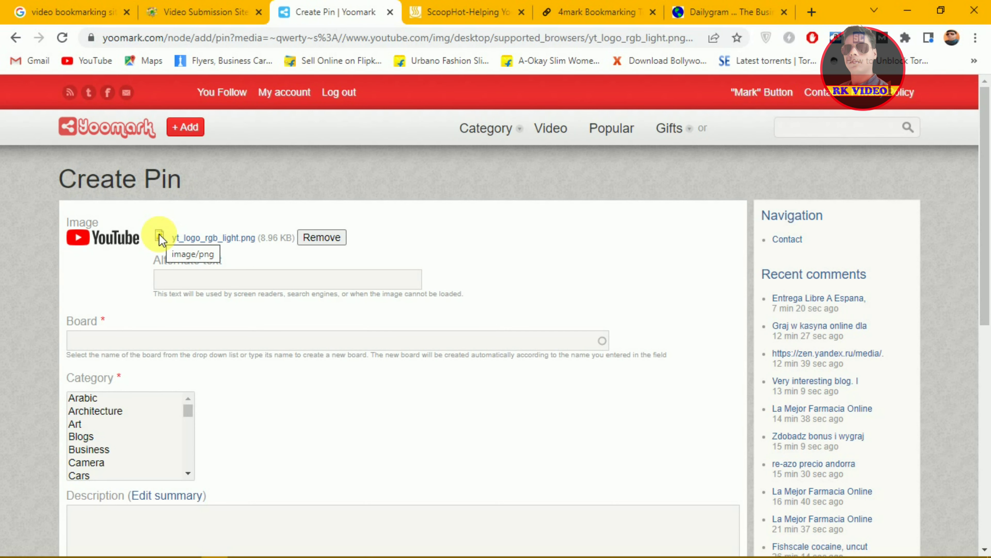
# - Set the pin image's alternate text to "archicad tutorial"
pyautogui.click(285, 284)
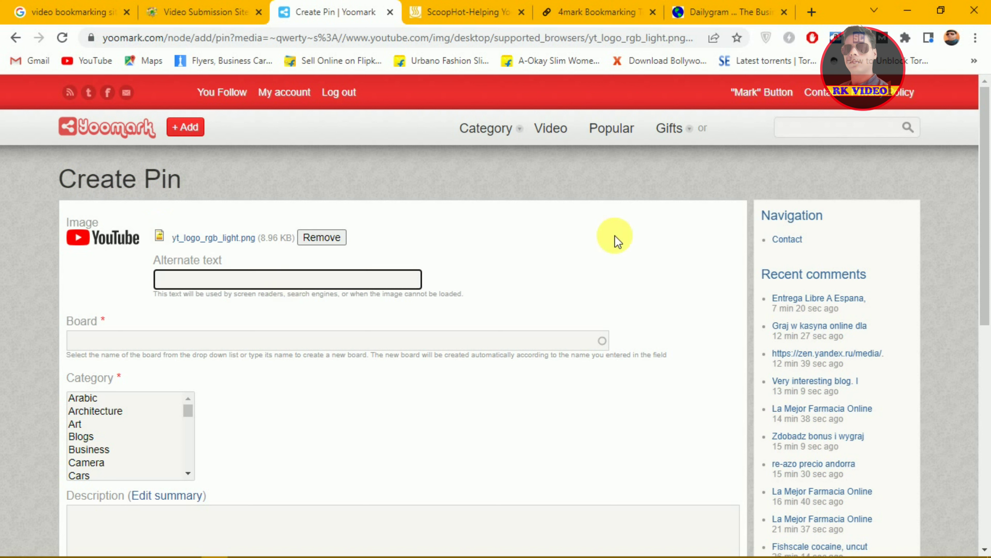
pyautogui.scroll(-5, 983, 266)
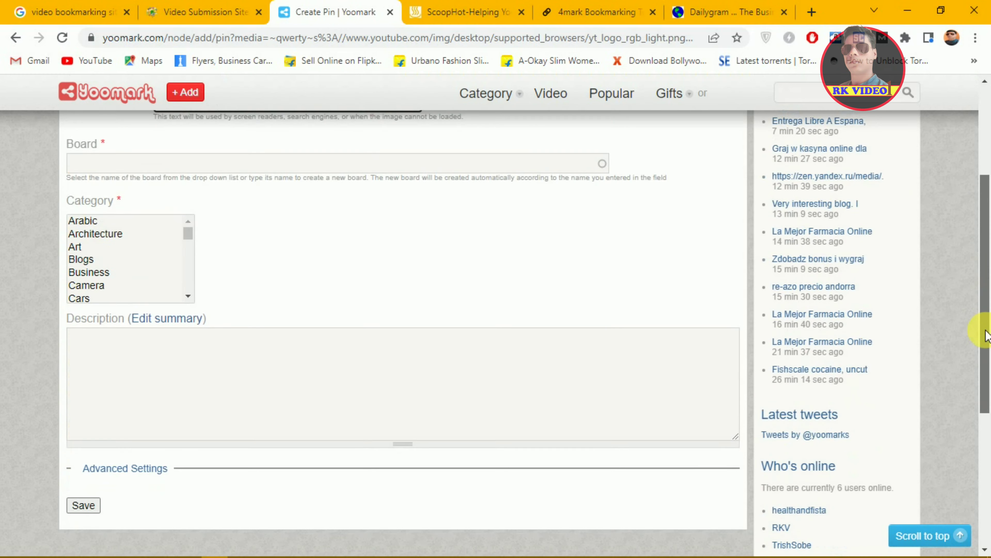
pyautogui.scroll(1, 985, 332)
pyautogui.moveTo(987, 329); pyautogui.dragTo(988, 259)
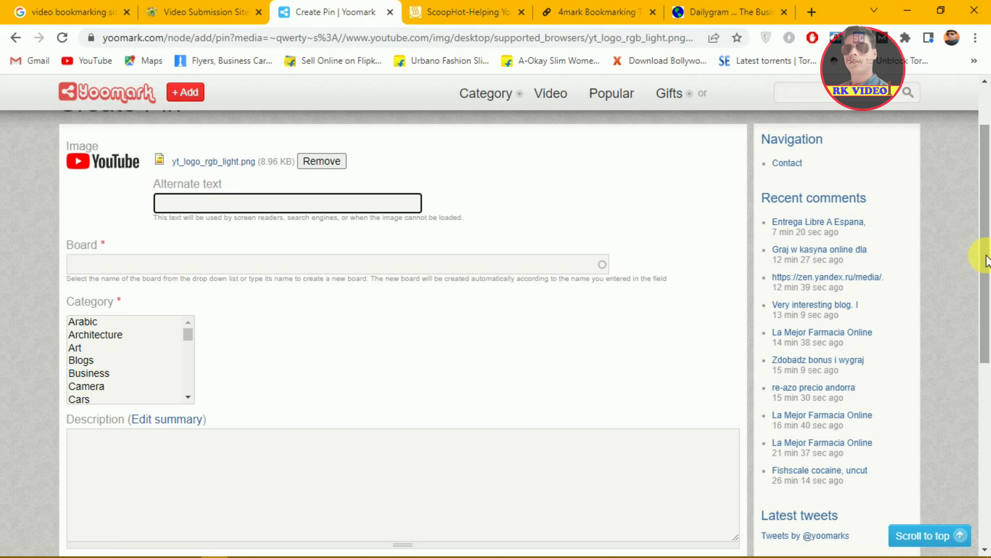
pyautogui.write('archicad tutorial')
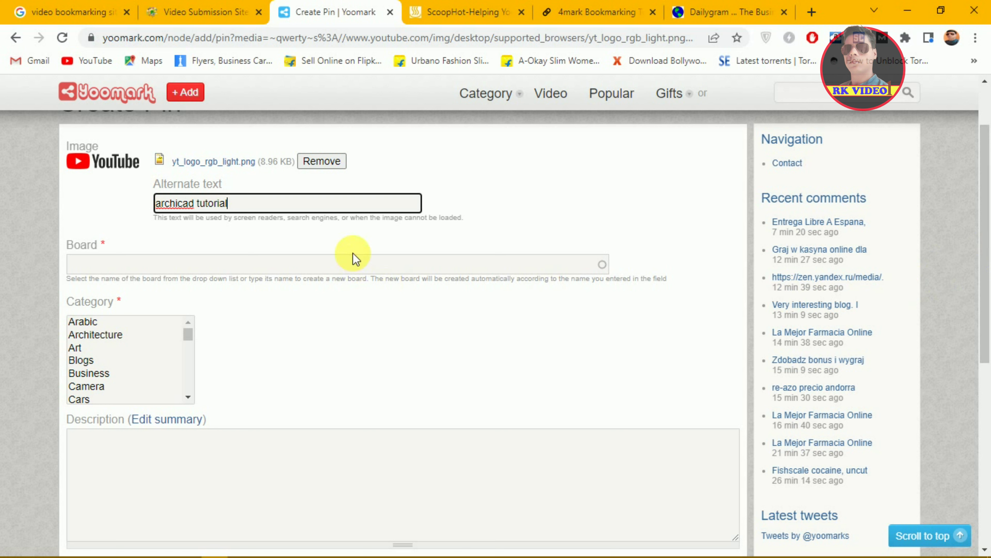
# - Assign the pin to a board named "cad" and the Architecture category
pyautogui.click(352, 267)
pyautogui.write('cad')
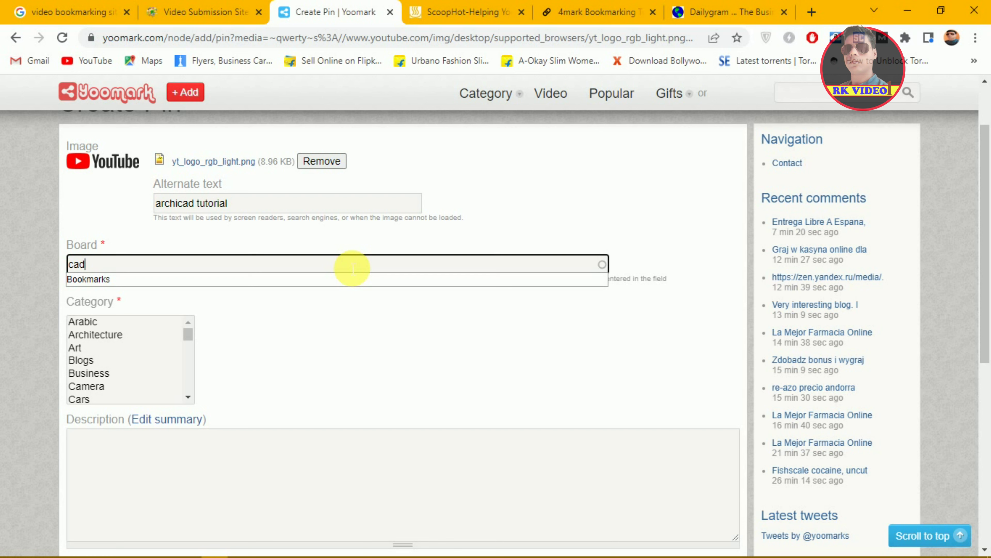
pyautogui.click(323, 319)
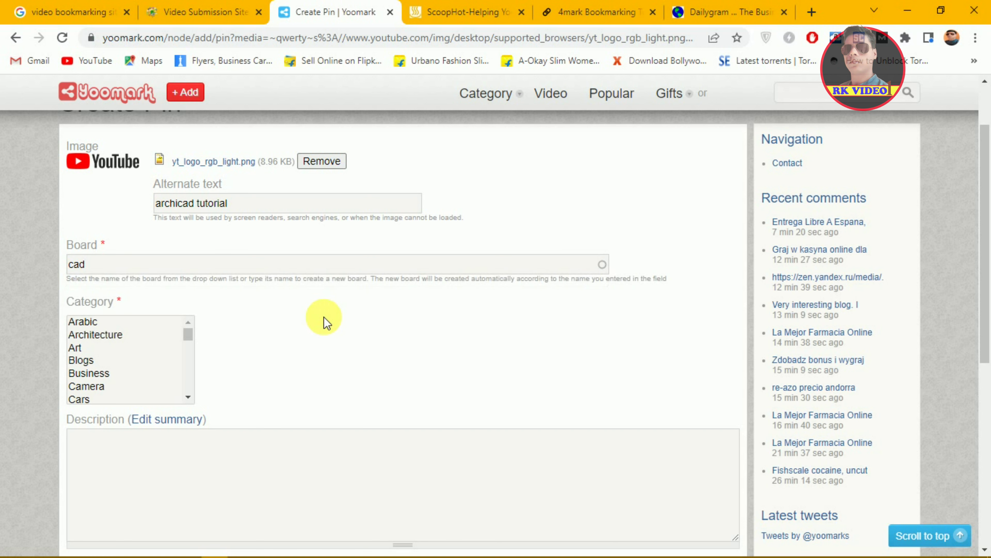
pyautogui.click(115, 335)
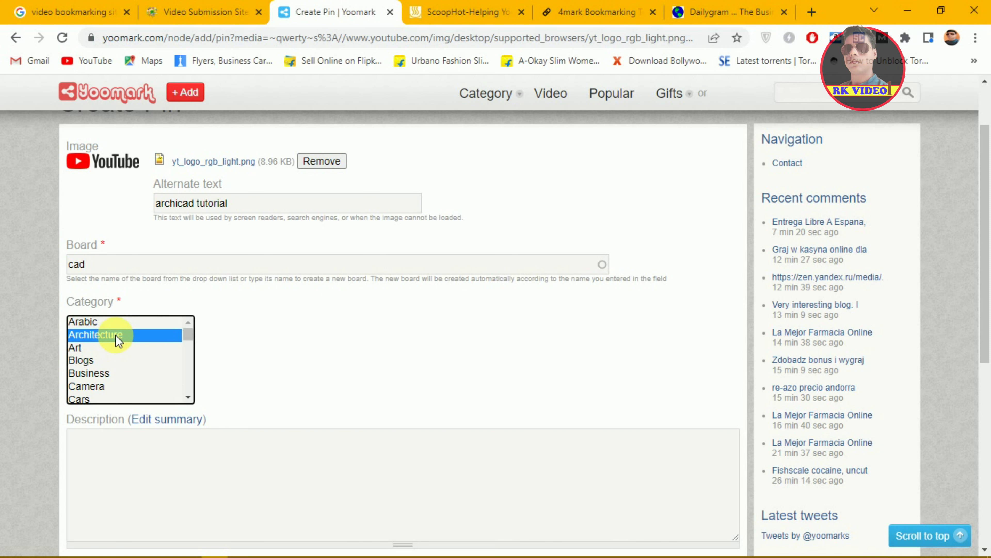
# - Copy the paragraph starting "How to Create 2D and 3D Model Tutorial in Scripting Method" from the details Notepad file into the pin's description
pyautogui.moveTo(987, 290); pyautogui.dragTo(982, 349)
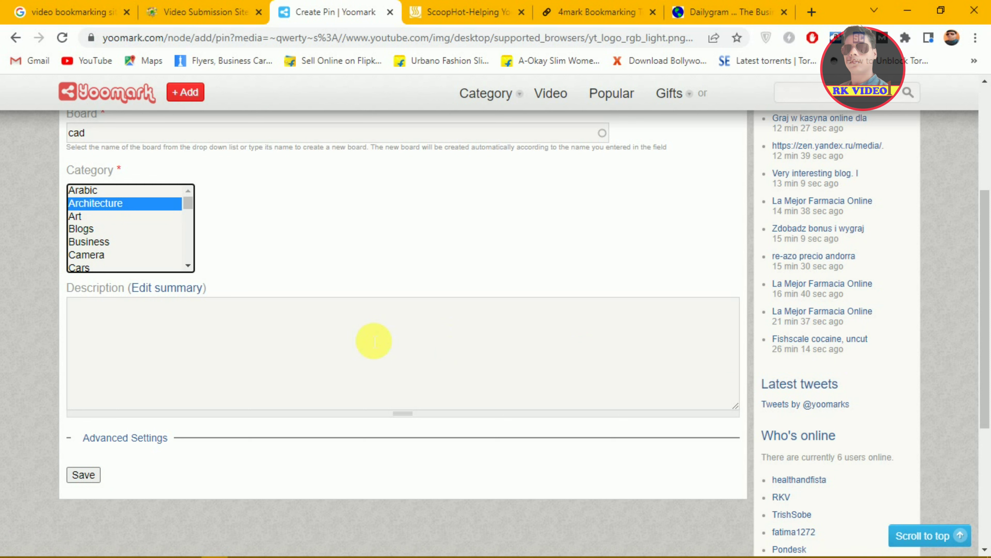
pyautogui.moveTo(482, 555)
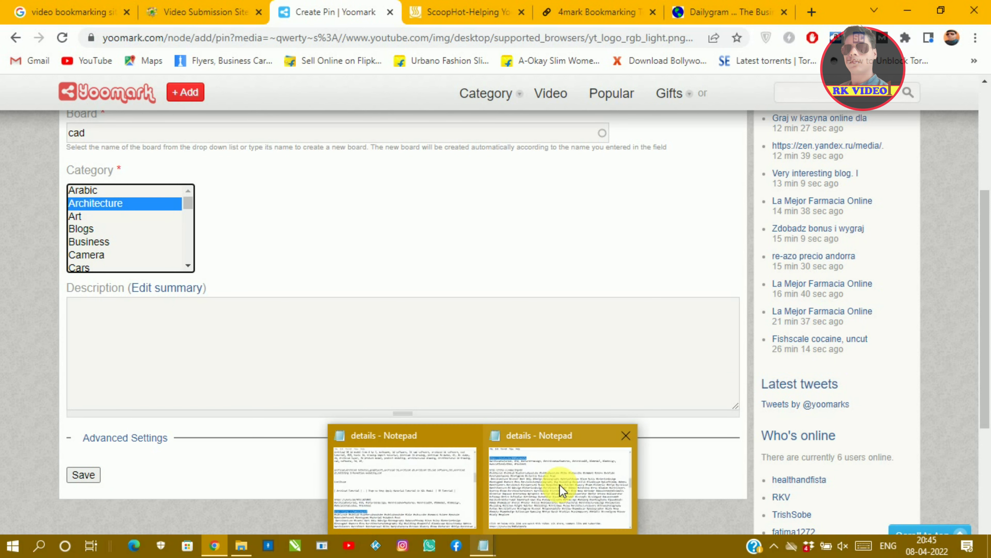
pyautogui.click(559, 485)
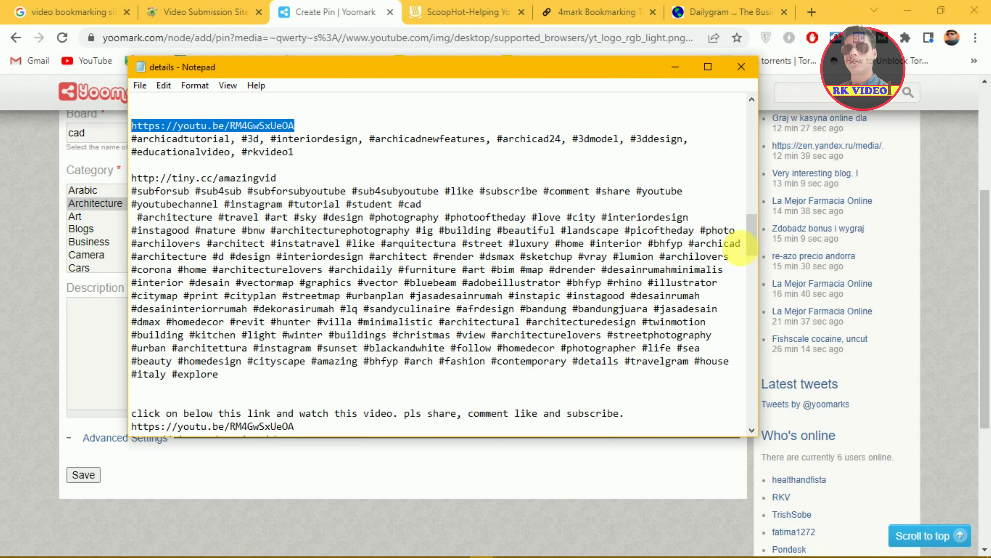
pyautogui.moveTo(752, 231); pyautogui.dragTo(744, 117)
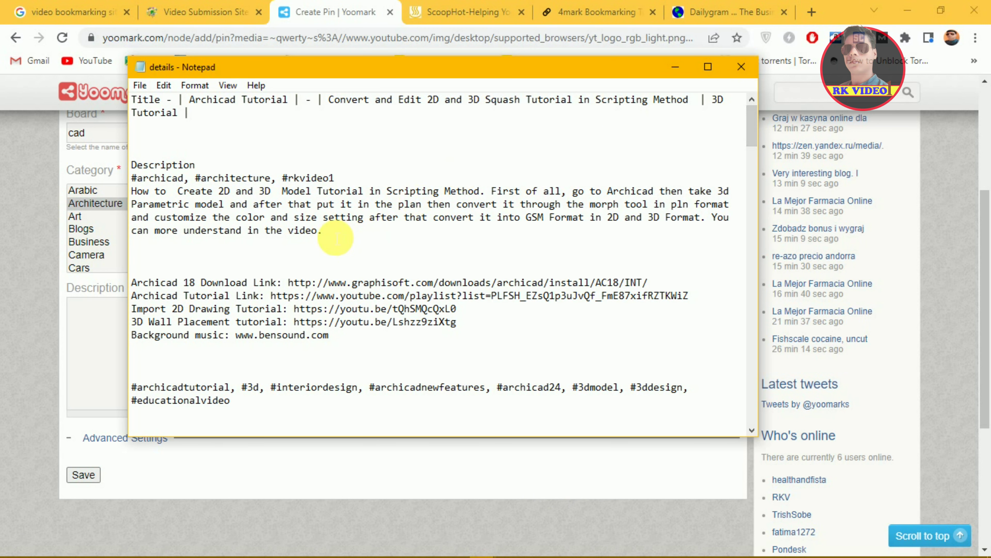
pyautogui.moveTo(323, 231); pyautogui.dragTo(140, 199)
pyautogui.hotkey('ctrl', 'c')
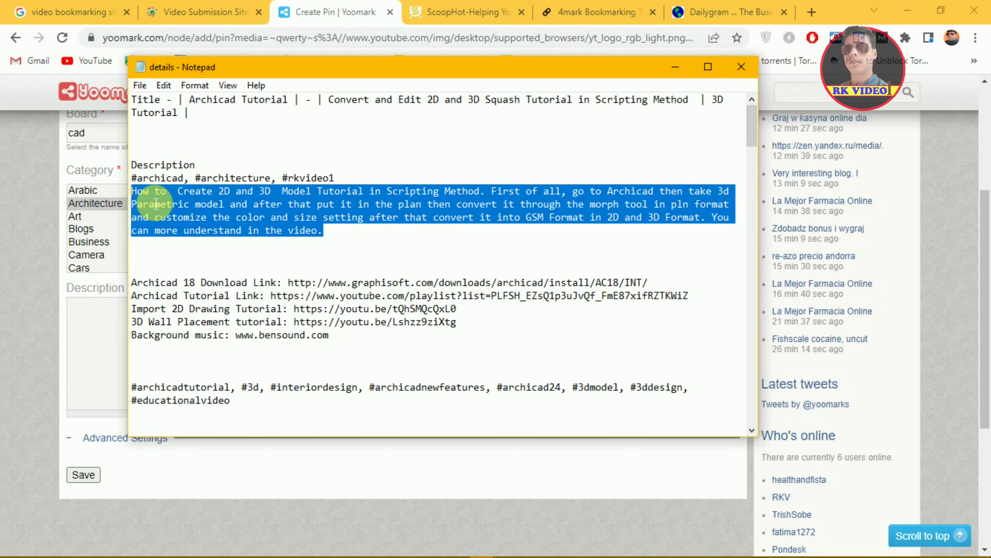
pyautogui.click(664, 65)
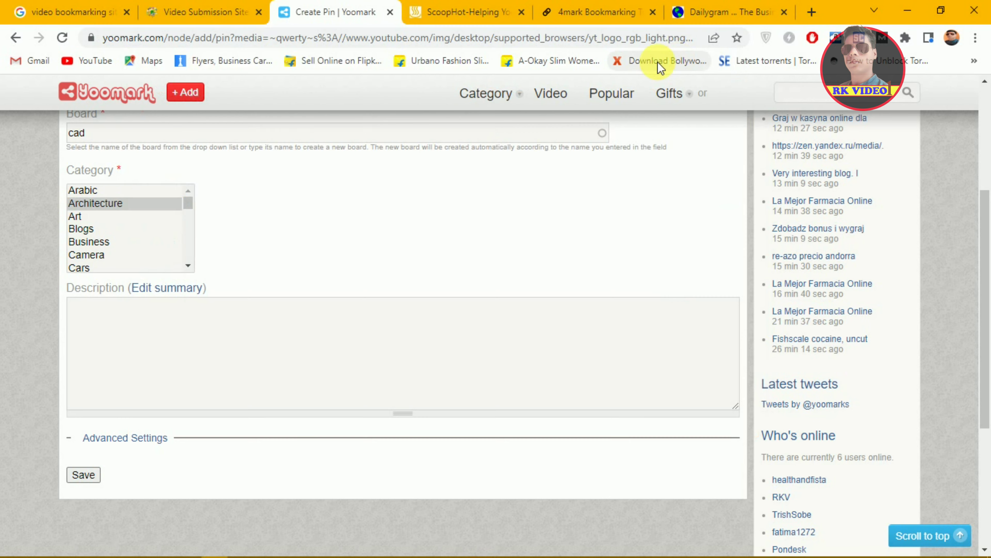
pyautogui.click(260, 355)
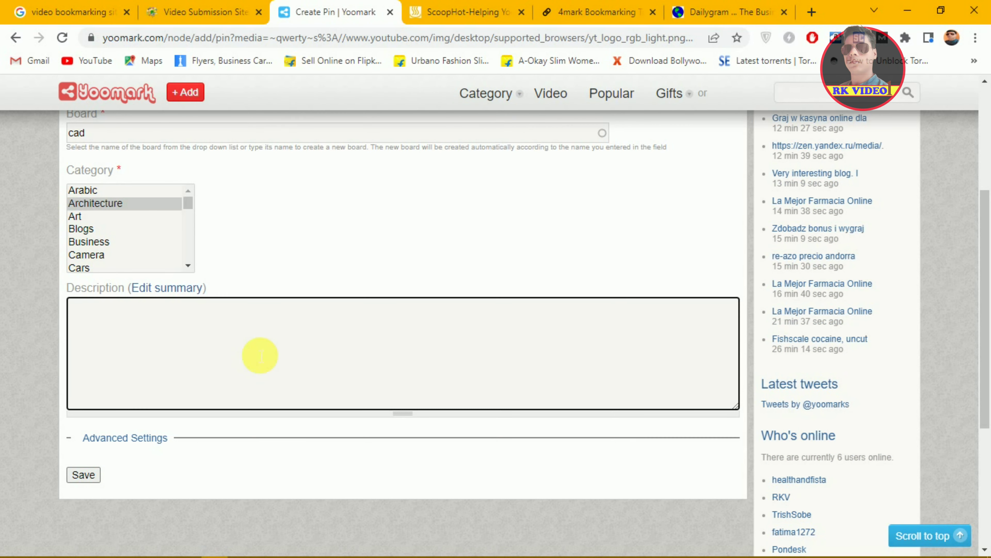
pyautogui.hotkey('ctrl', 'v')
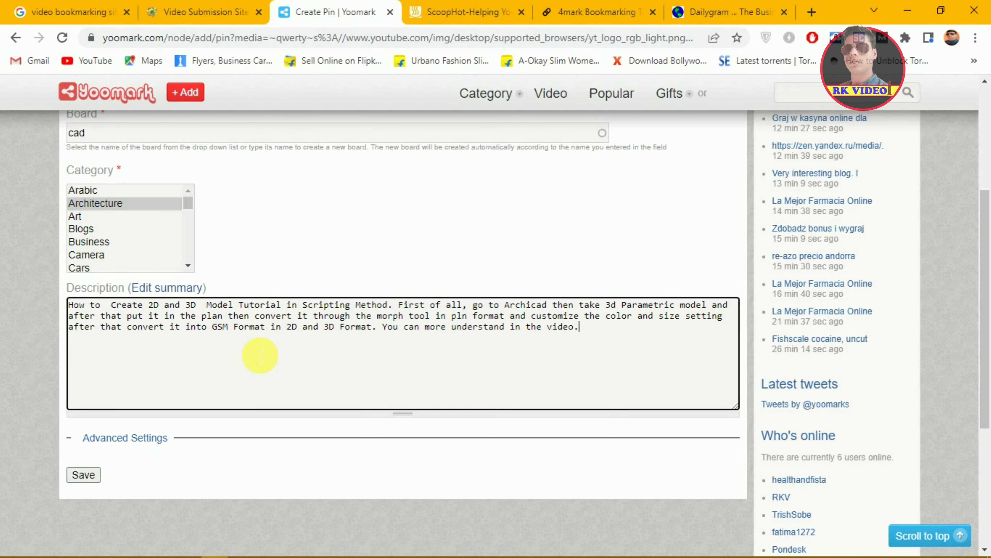
# - Save the pin, look over the published mark, and return to the video submission sites list
pyautogui.click(89, 476)
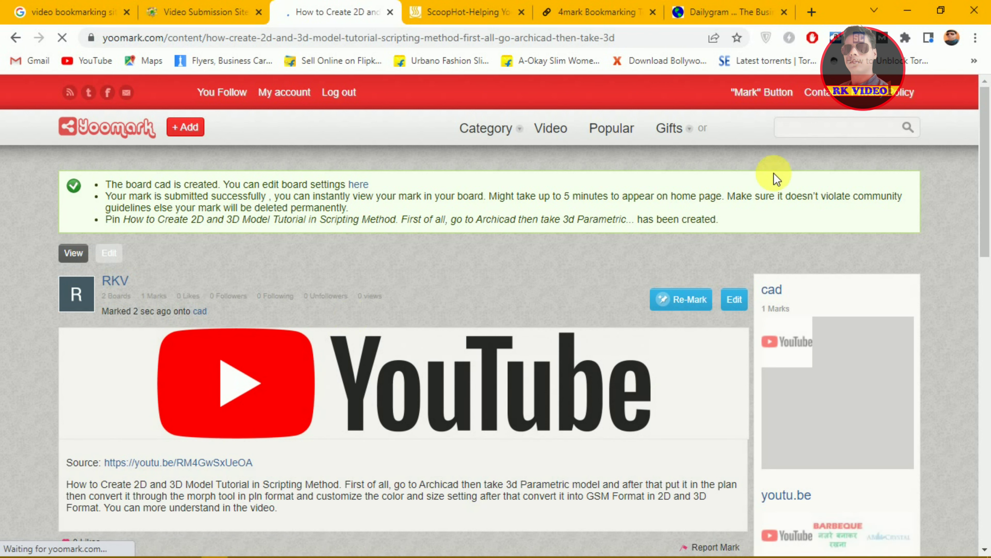
pyautogui.moveTo(988, 168)
pyautogui.mouseDown()
pyautogui.moveTo(987, 221)
pyautogui.moveTo(988, 185)
pyautogui.mouseUp()
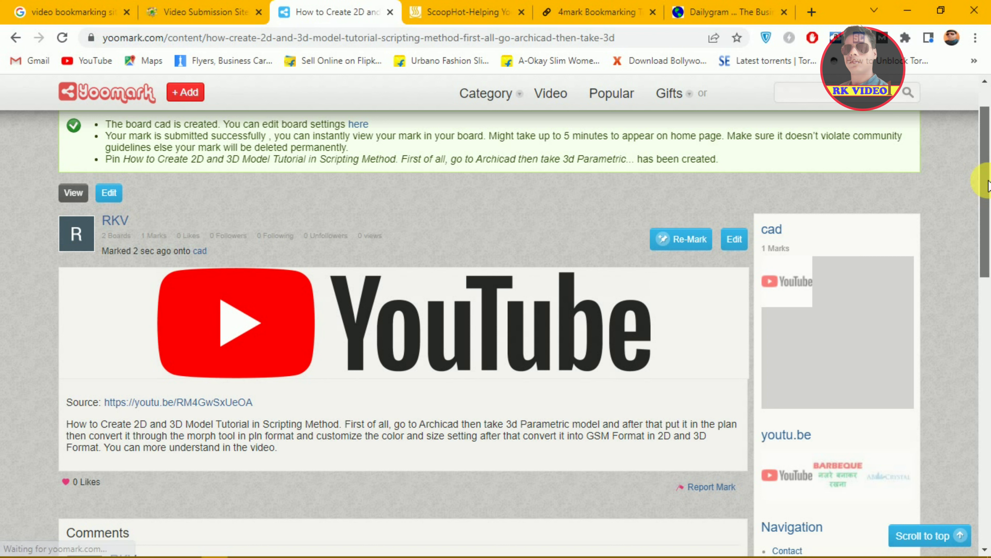
pyautogui.click(214, 14)
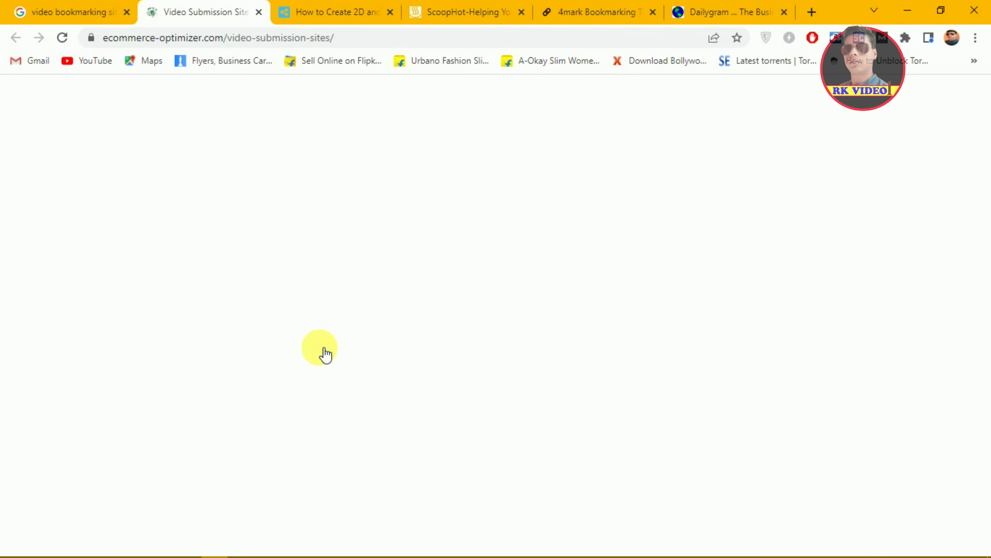